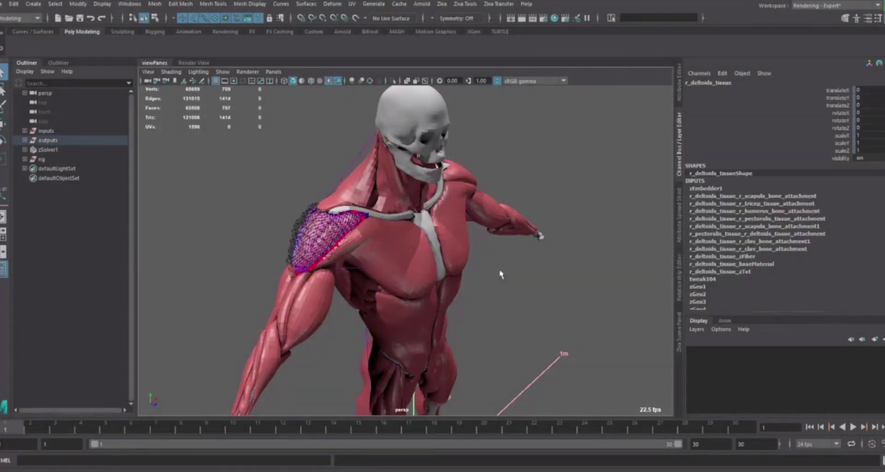
# Orbit and zoom the viewport for a close look at r_deltoids_tissue on the muscle rig
pyautogui.keyDown('alt'); pyautogui.moveTo(501, 275); pyautogui.dragTo(471, 273); pyautogui.keyUp('alt')
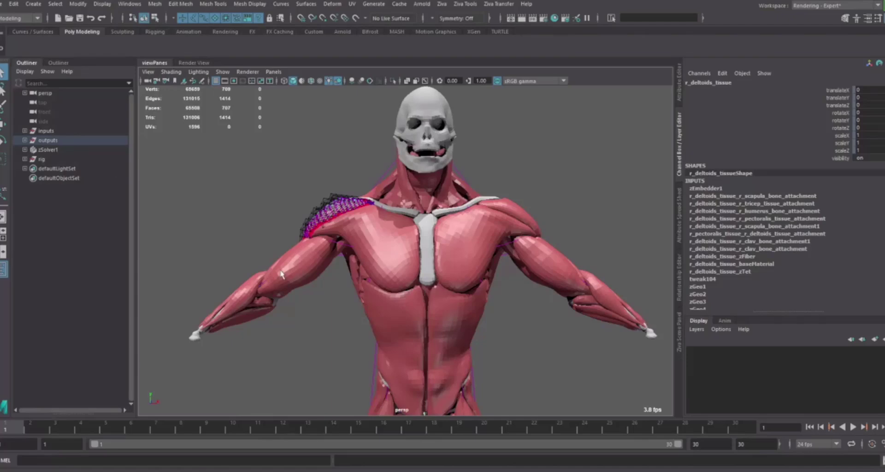
pyautogui.keyDown('alt'); pyautogui.moveTo(337, 169); pyautogui.dragTo(442, 196); pyautogui.keyUp('alt')
pyautogui.scroll(4, 458, 203)
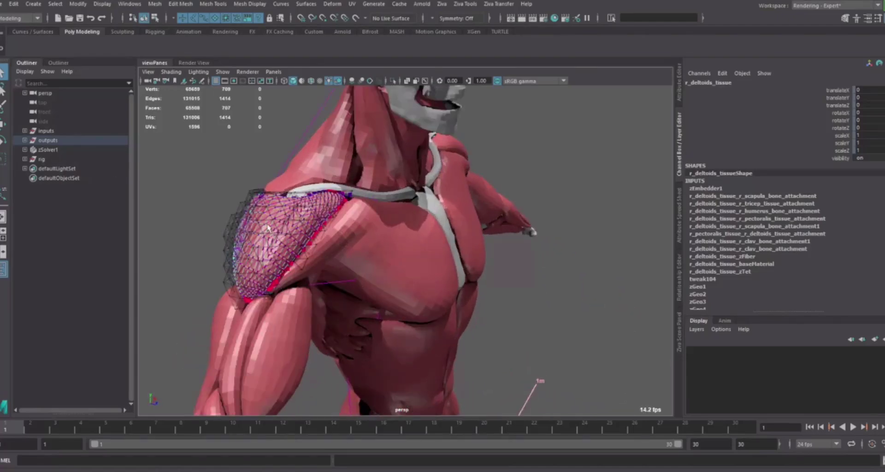
# Scroll the zivadynamics.com Anatomy Transfer page past the Bone Warper video to Harmonic Warp
pyautogui.click(498, 4)
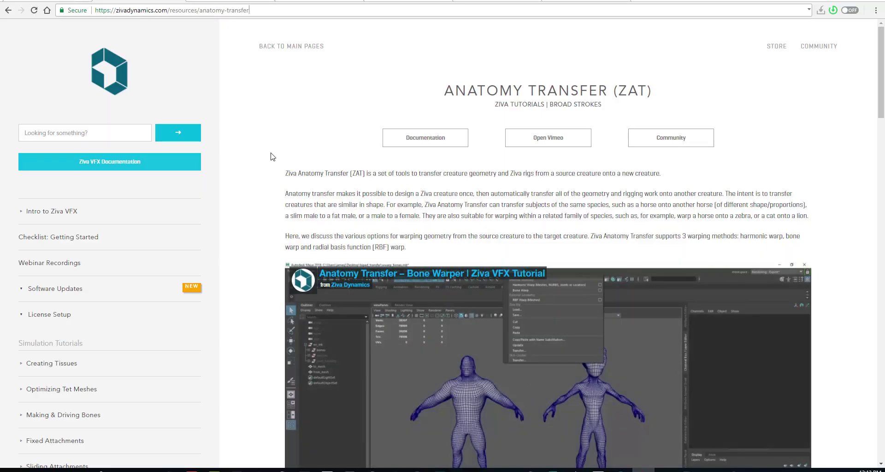
pyautogui.scroll(-3, 271, 157)
pyautogui.scroll(3, 270, 156)
pyautogui.scroll(-4, 270, 157)
pyautogui.scroll(-4, 272, 157)
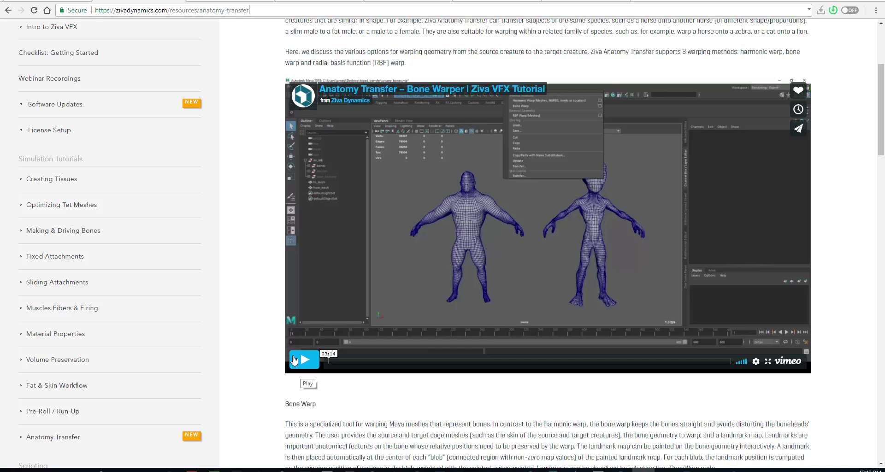
pyautogui.scroll(-7, 253, 160)
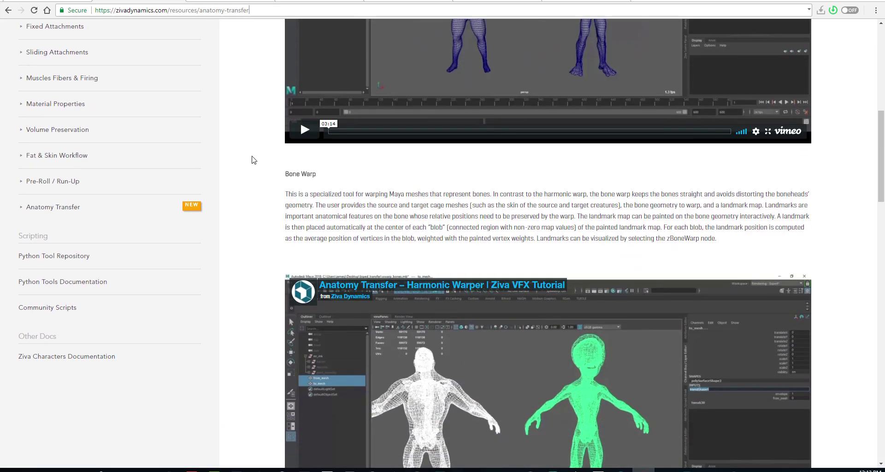
pyautogui.scroll(-2, 252, 159)
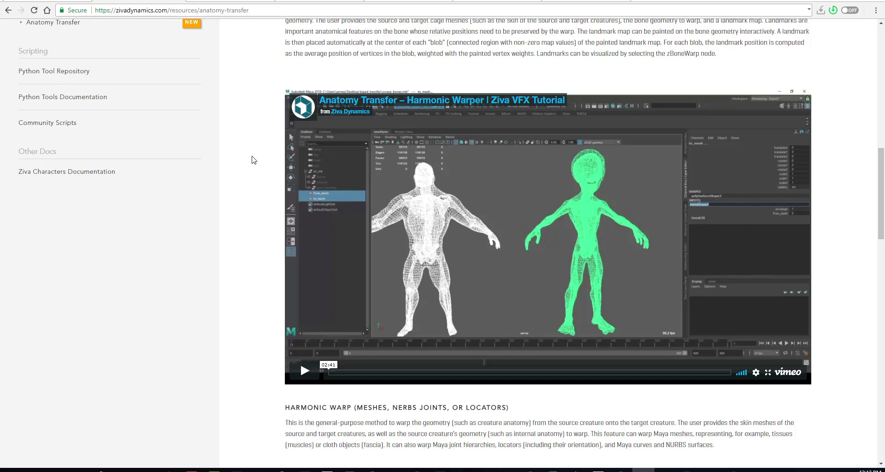
pyautogui.scroll(-2, 253, 159)
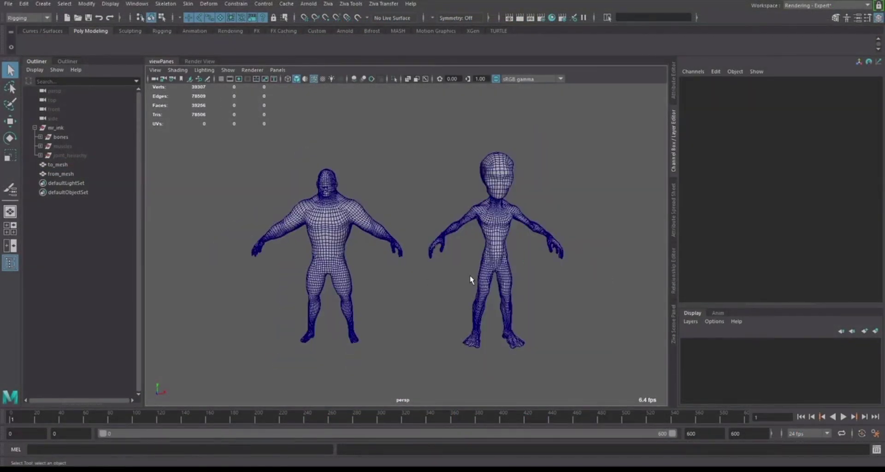
# Apply a Ziva Transfer Bone Warp from from_mesh onto the alien to_mesh skeleton
pyautogui.moveTo(67, 173); pyautogui.dragTo(65, 164)
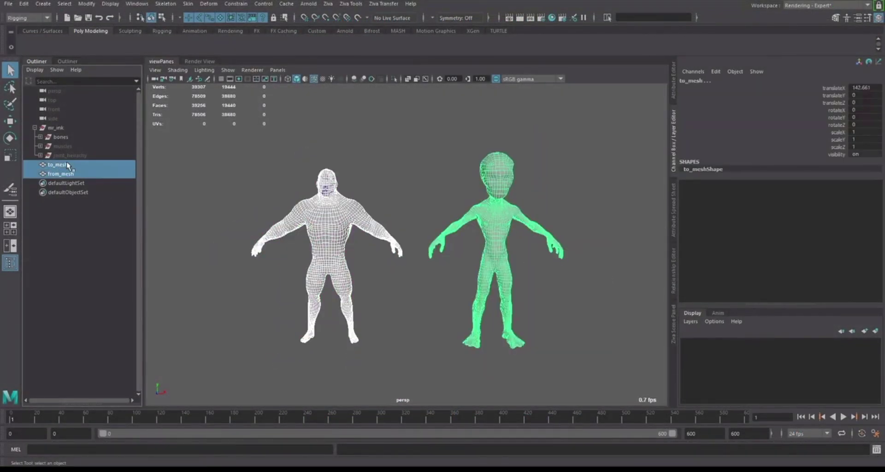
pyautogui.hotkey('ctrl', 'h')
pyautogui.click(347, 209)
pyautogui.click(383, 4)
pyautogui.click(415, 37)
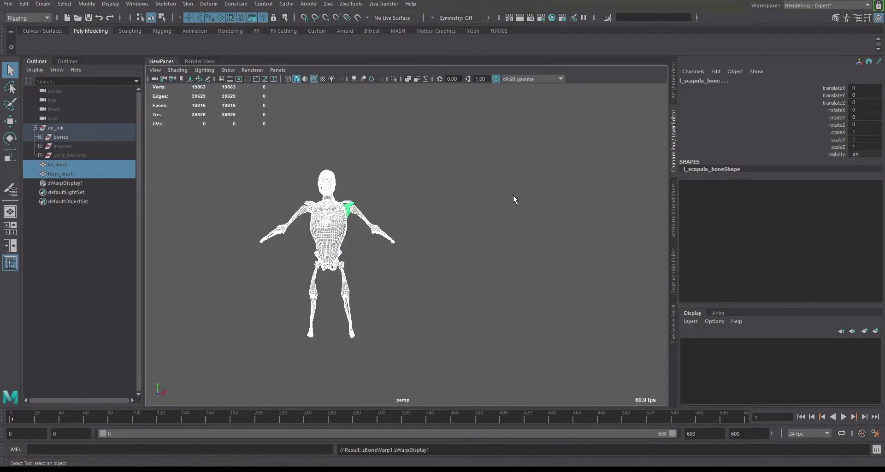
pyautogui.keyDown('alt'); pyautogui.moveTo(516, 200); pyautogui.dragTo(535, 205); pyautogui.keyUp('alt')
pyautogui.keyDown('alt'); pyautogui.moveTo(461, 276); pyautogui.dragTo(600, 299); pyautogui.keyUp('alt')
pyautogui.click(700, 184)
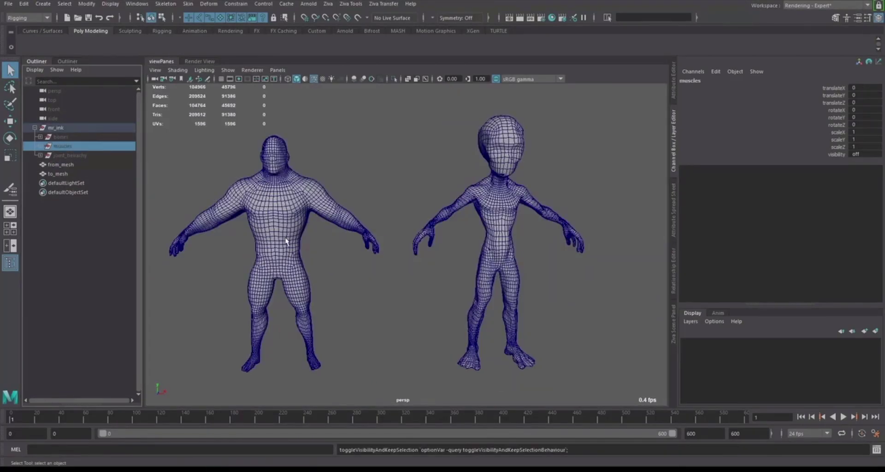
# Blend the alien target mesh toward the muscular source mesh shape
pyautogui.keyDown('alt'); pyautogui.moveTo(311, 182); pyautogui.dragTo(523, 257); pyautogui.keyUp('alt')
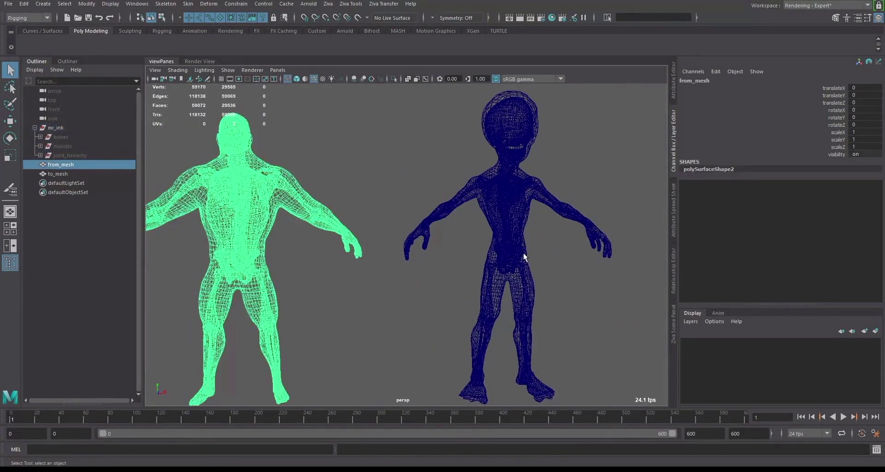
pyautogui.click(239, 179)
pyautogui.click(213, 6)
pyautogui.click(226, 18)
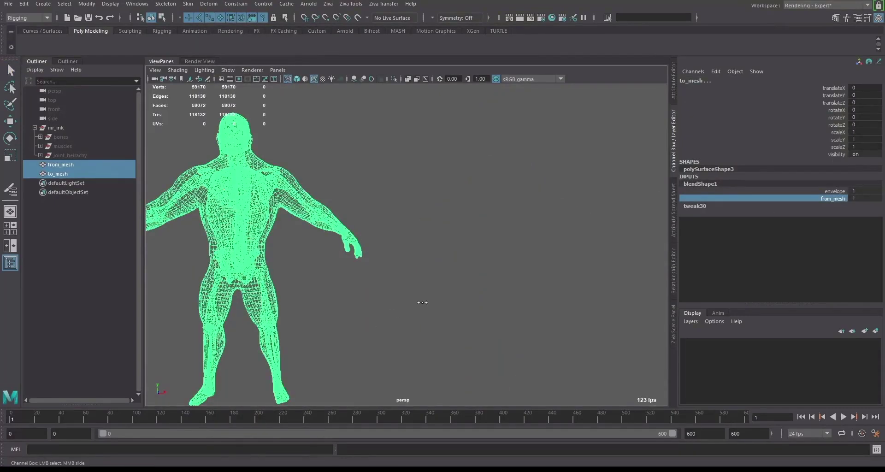
pyautogui.click(397, 276)
# Apply a Harmonic Warp to transfer the muscles group onto the alien body
pyautogui.click(63, 146)
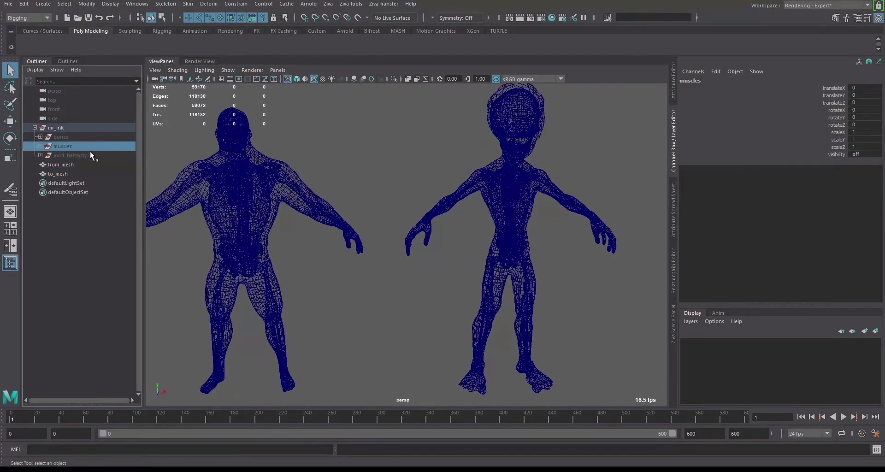
pyautogui.press('h')
pyautogui.click(60, 164)
pyautogui.keyDown('ctrl'); pyautogui.click(57, 174); pyautogui.keyUp('ctrl')
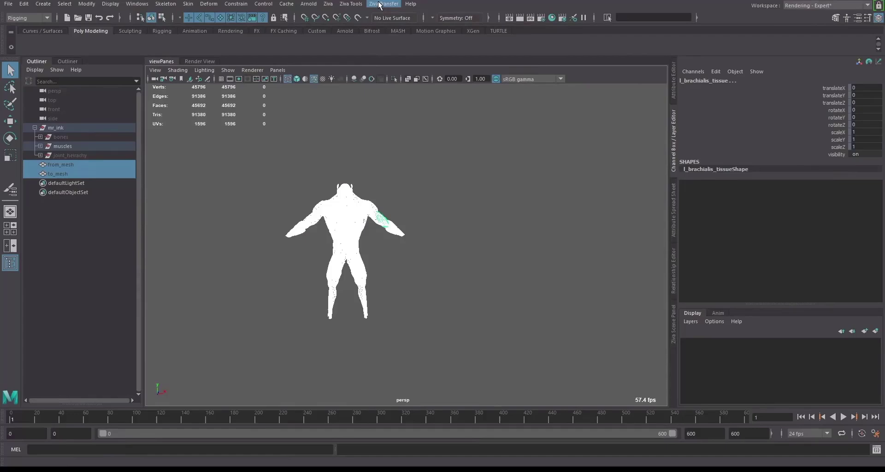
pyautogui.click(383, 4)
pyautogui.click(396, 15)
pyautogui.click(57, 173)
pyautogui.keyDown('alt'); pyautogui.moveTo(295, 236); pyautogui.dragTo(360, 230); pyautogui.keyUp('alt')
# Set zHarmonicWarp1 surfacePenalty to 1 in the Channel Box
pyautogui.click(706, 183)
pyautogui.click(869, 198)
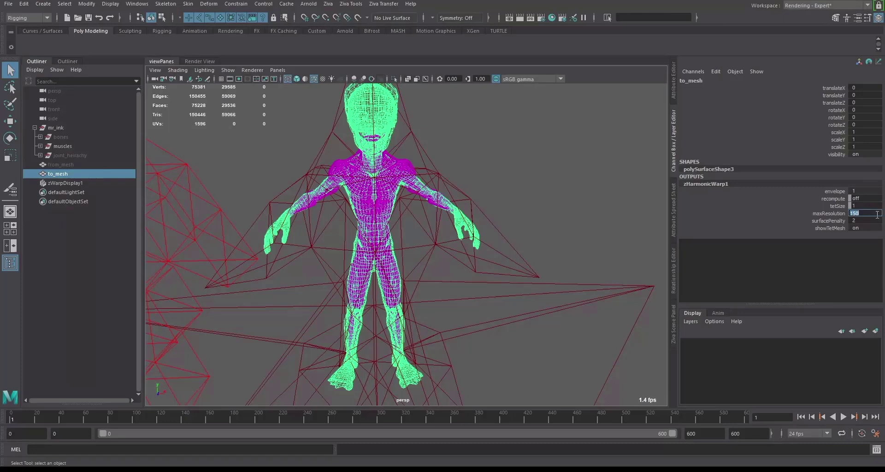
pyautogui.click(862, 221)
pyautogui.write('1')
pyautogui.press('Return')
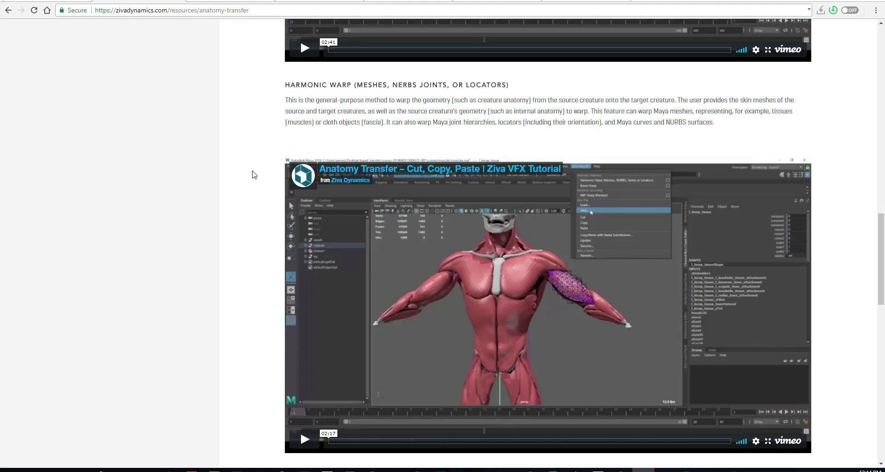
# Scroll down through the warp videos, then back up to the top of the Anatomy Transfer page
pyautogui.scroll(-9, 252, 174)
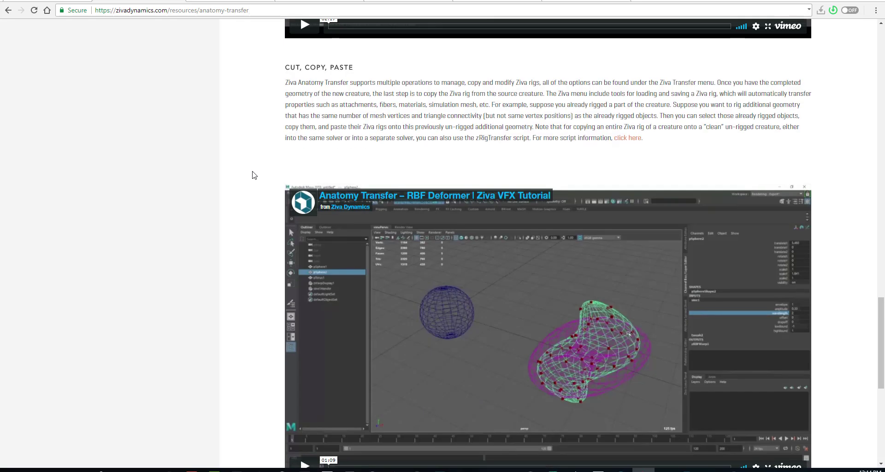
pyautogui.scroll(-4, 252, 175)
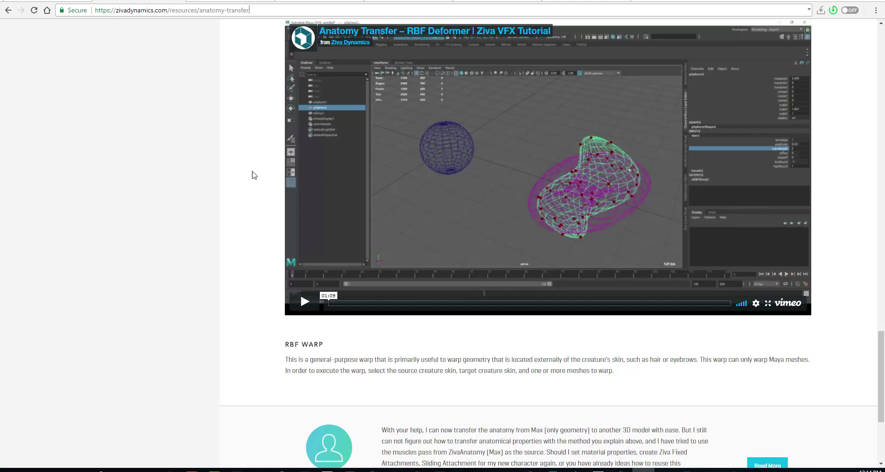
pyautogui.scroll(-2, 253, 175)
pyautogui.scroll(3, 253, 174)
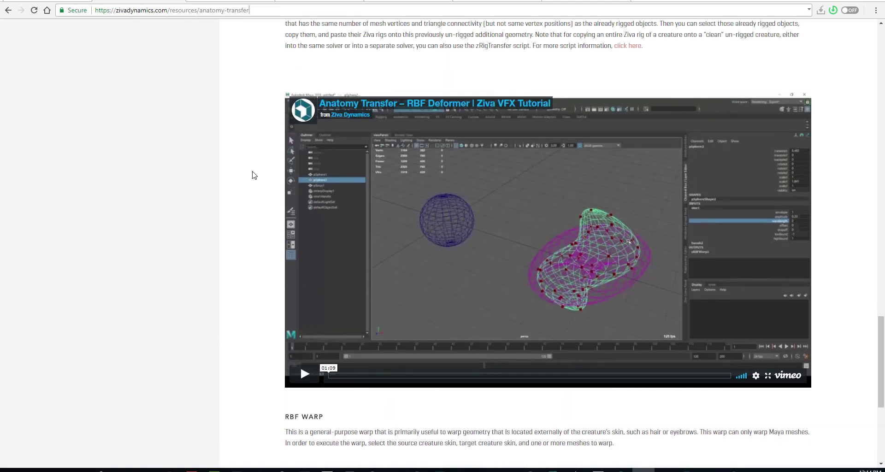
pyautogui.scroll(9, 252, 174)
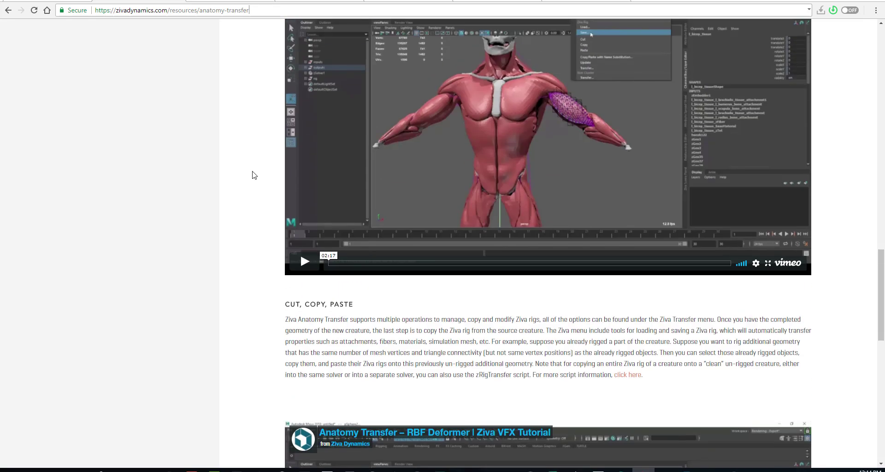
pyautogui.scroll(4, 252, 174)
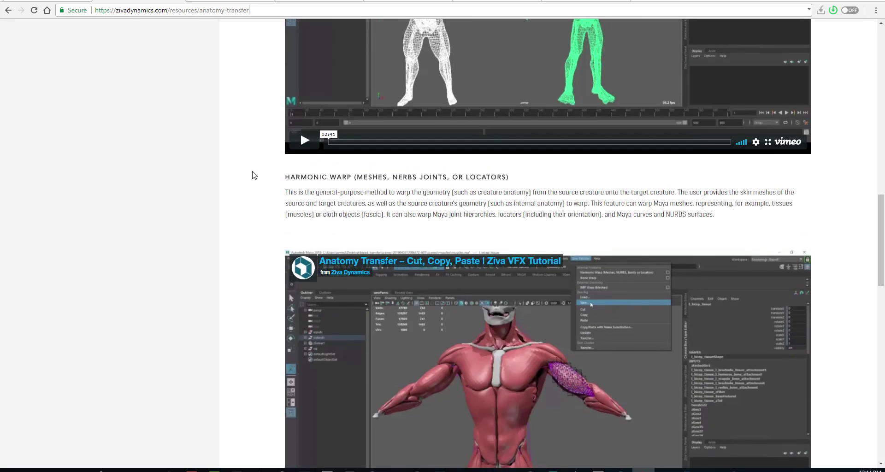
pyautogui.scroll(5, 252, 175)
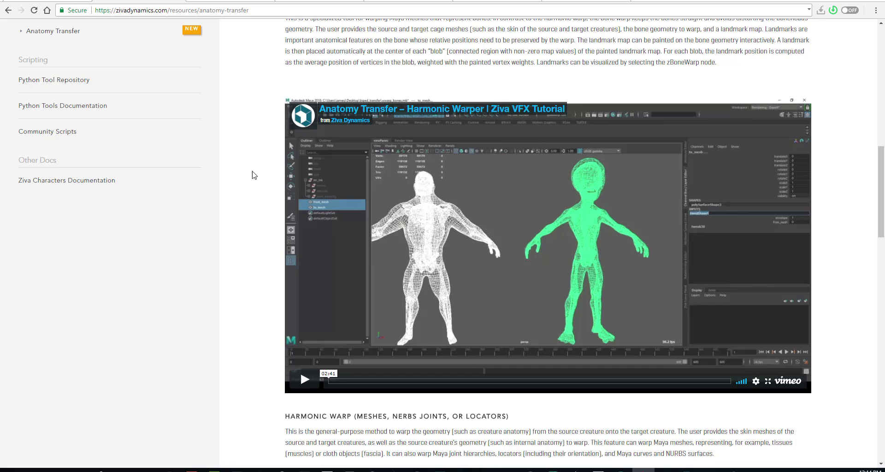
pyautogui.scroll(1, 252, 175)
pyautogui.scroll(9, 253, 175)
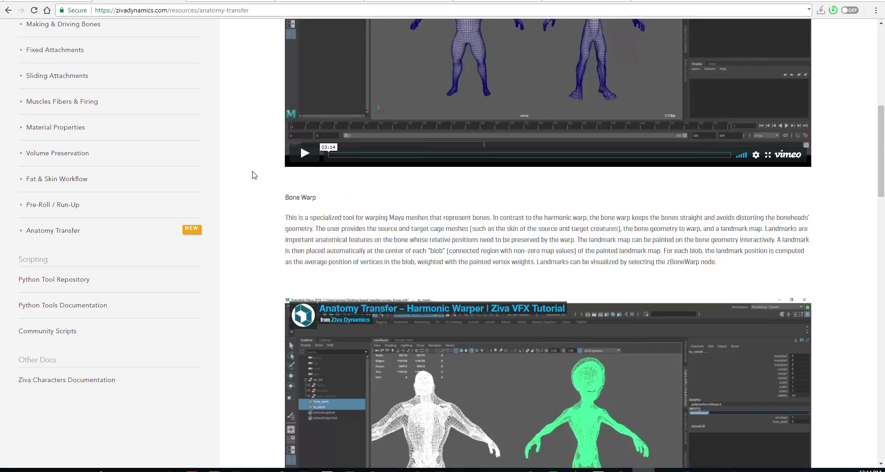
pyautogui.scroll(1, 253, 175)
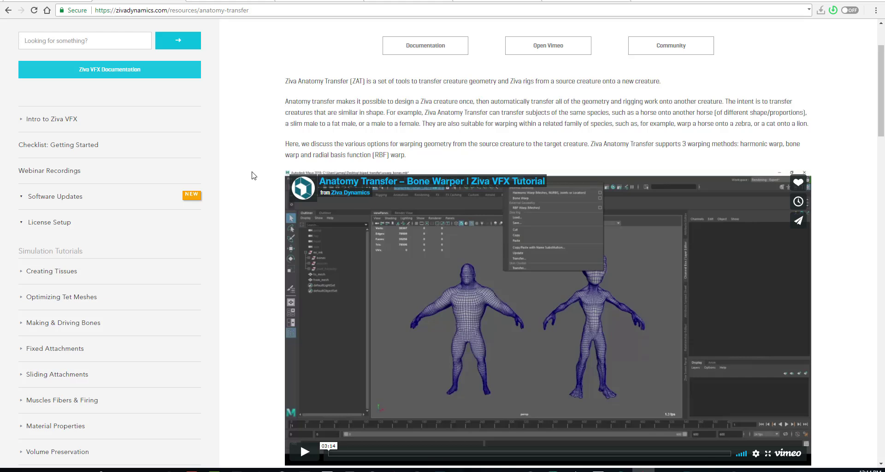
pyautogui.scroll(2, 252, 175)
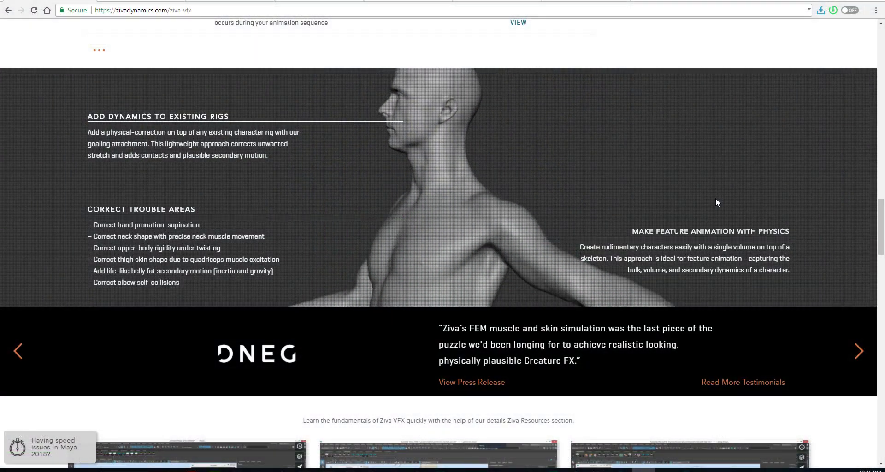
pyautogui.scroll(-9, 716, 202)
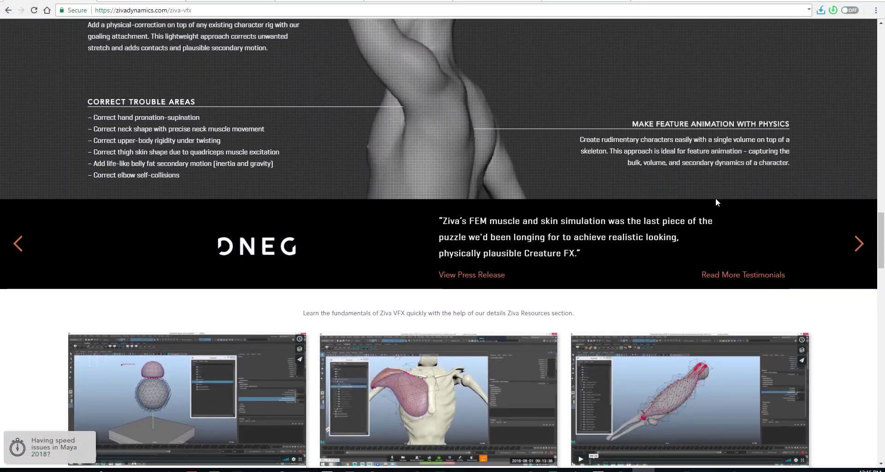
pyautogui.scroll(-7, 716, 202)
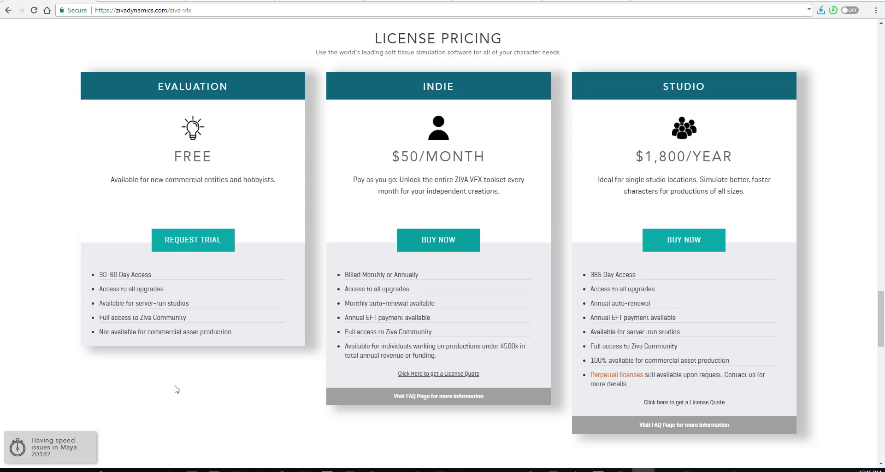
pyautogui.scroll(3, 525, 363)
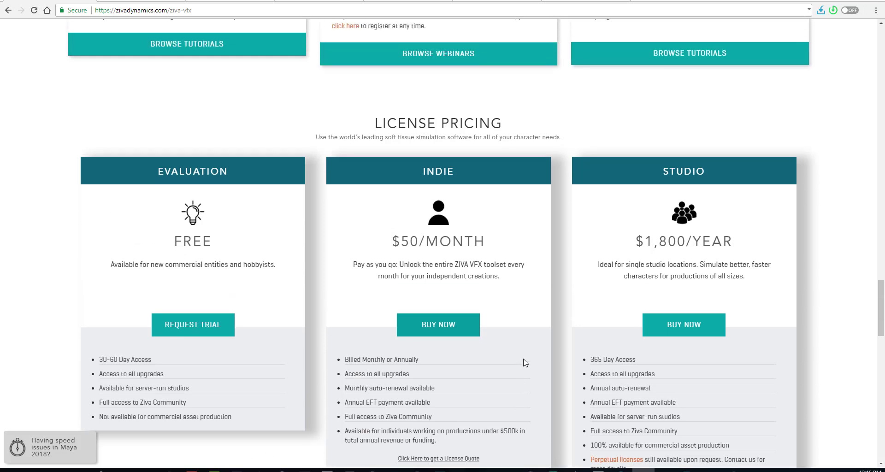
pyautogui.scroll(10, 524, 362)
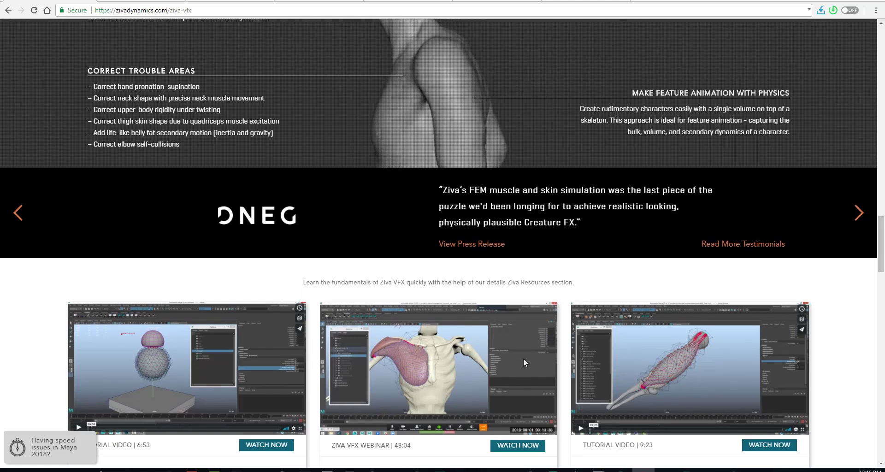
pyautogui.scroll(5, 524, 359)
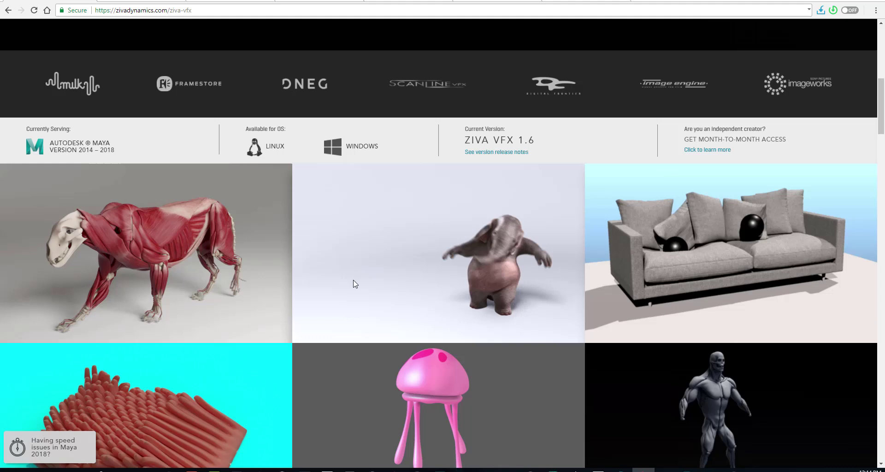
# Scroll the Ziva VFX page down to the Faster Changes and Greater Control descriptions
pyautogui.scroll(-1, 391, 217)
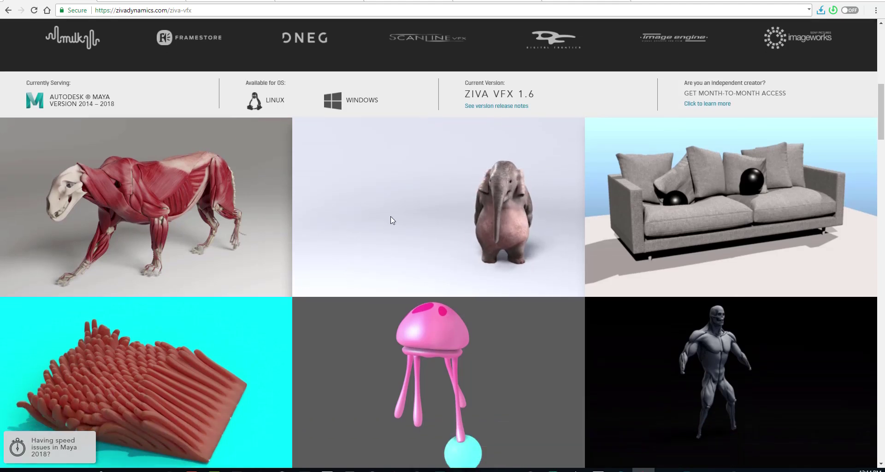
pyautogui.scroll(-1, 183, 203)
pyautogui.scroll(-1, 179, 155)
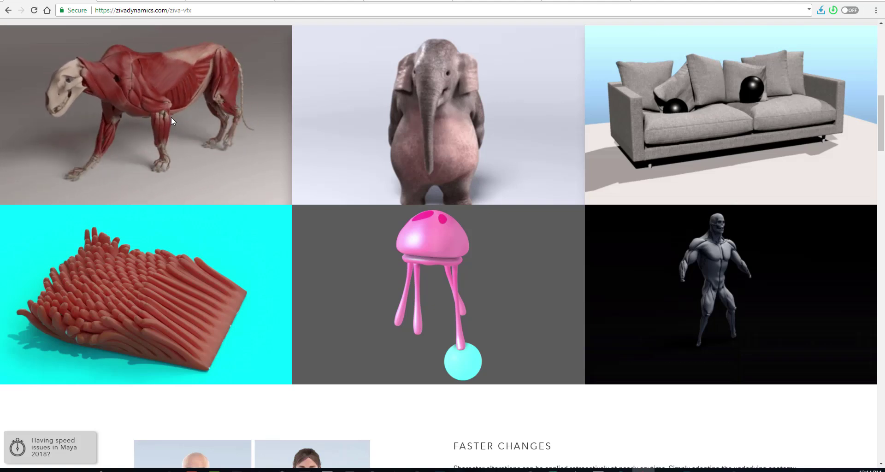
pyautogui.scroll(-2, 553, 231)
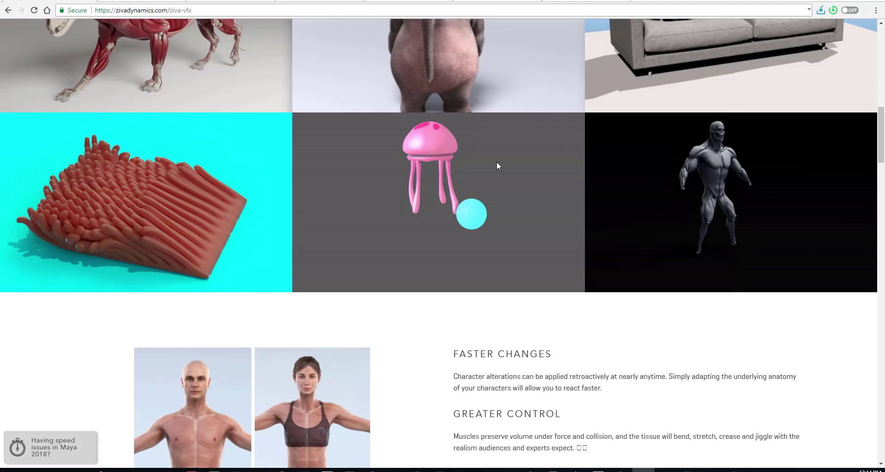